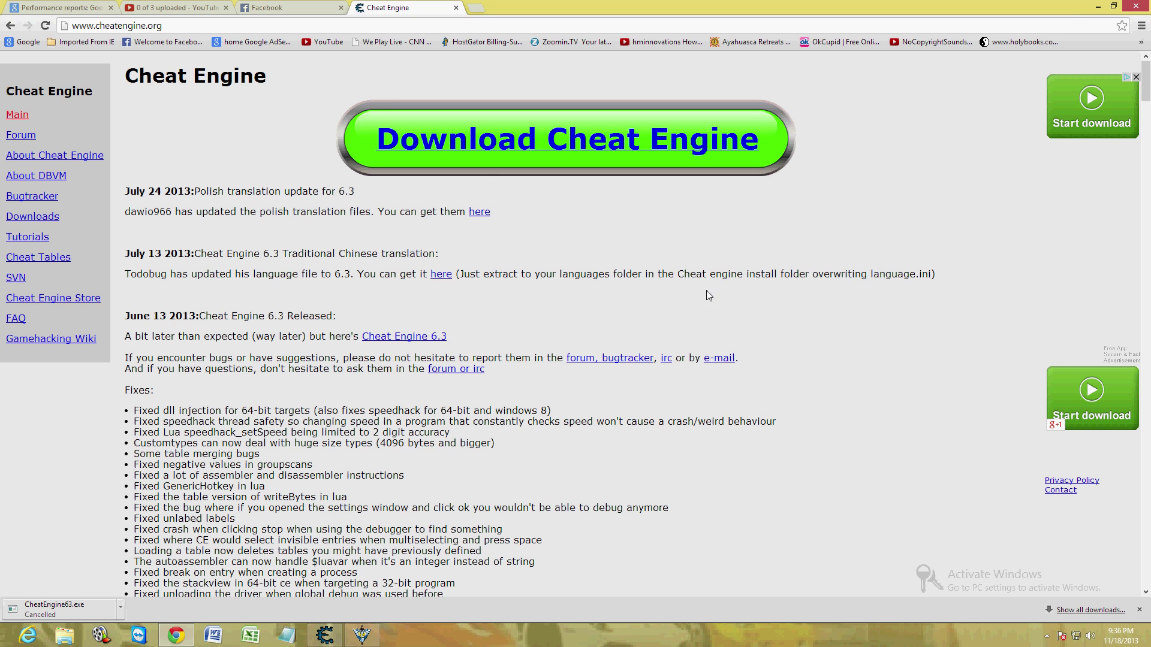
Download Cheat Engine 6.3 from the link in the June 13 2013 release post.
scroll(712, 292, "down", 1)
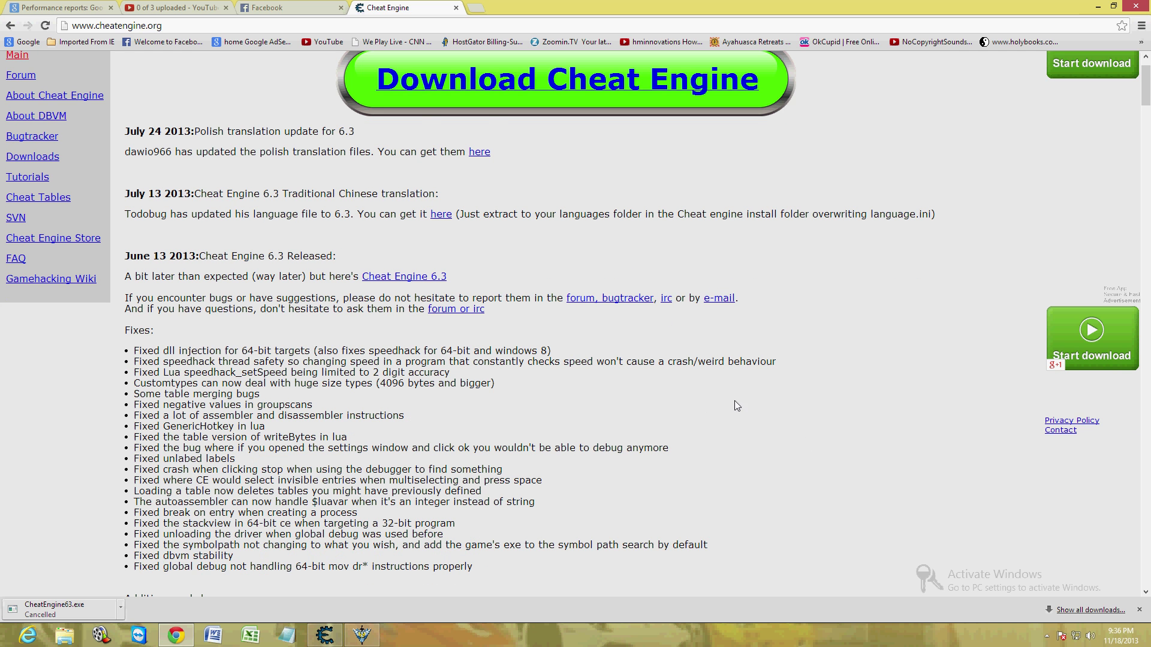
scroll(737, 406, "down", 1)
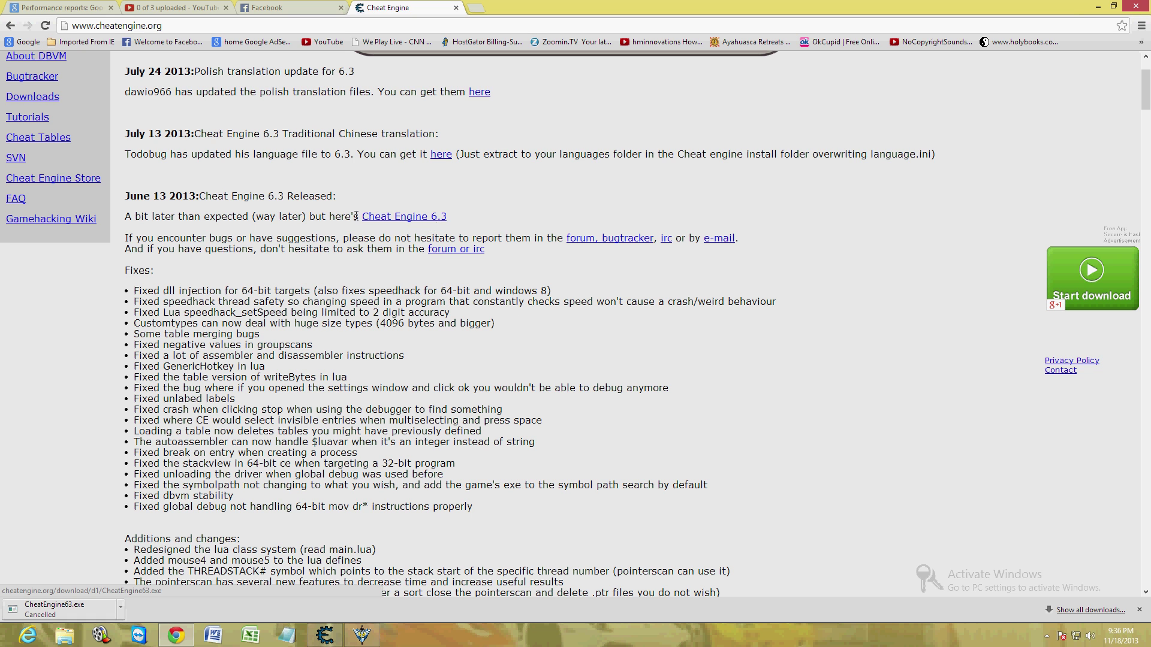
left_click(384, 220)
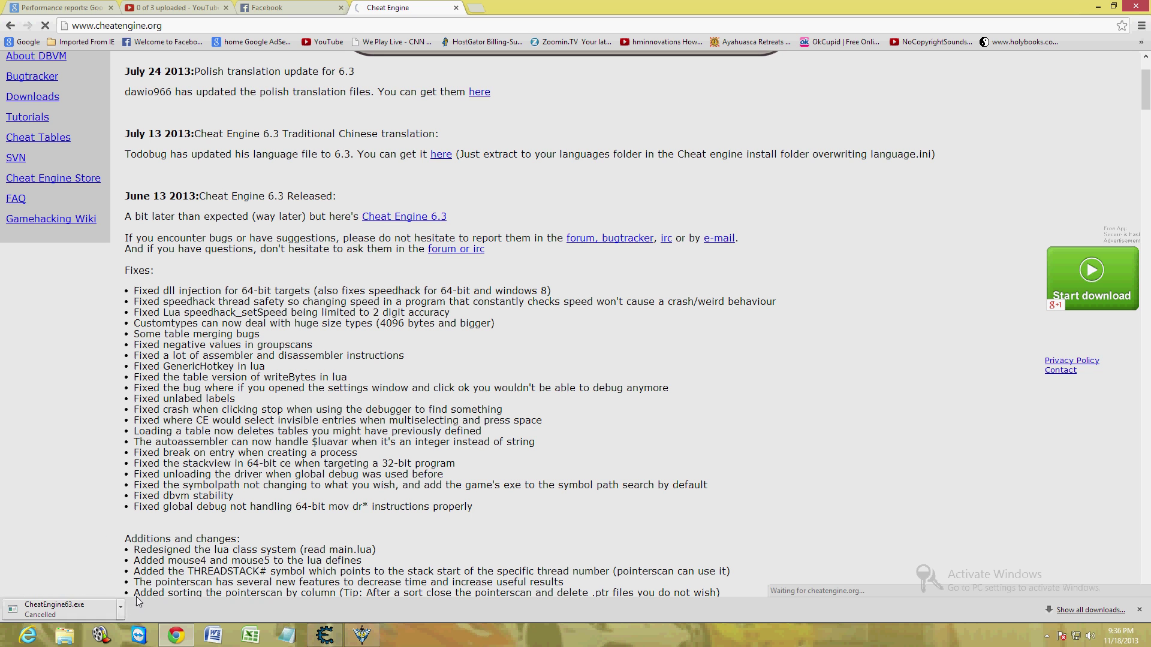
Switch to Cheat Engine, minimize the browser and reposition the Cheat Engine window over the desktop.
left_click(336, 636)
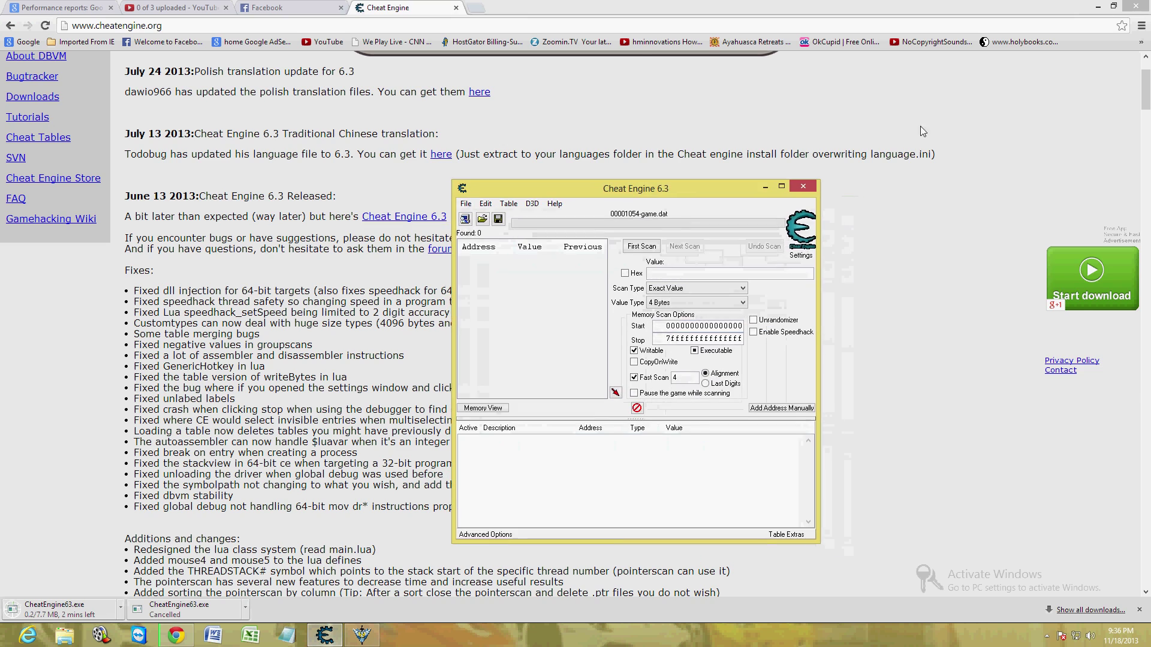
left_click(1098, 6)
left_click_drag(599, 187, 543, 181)
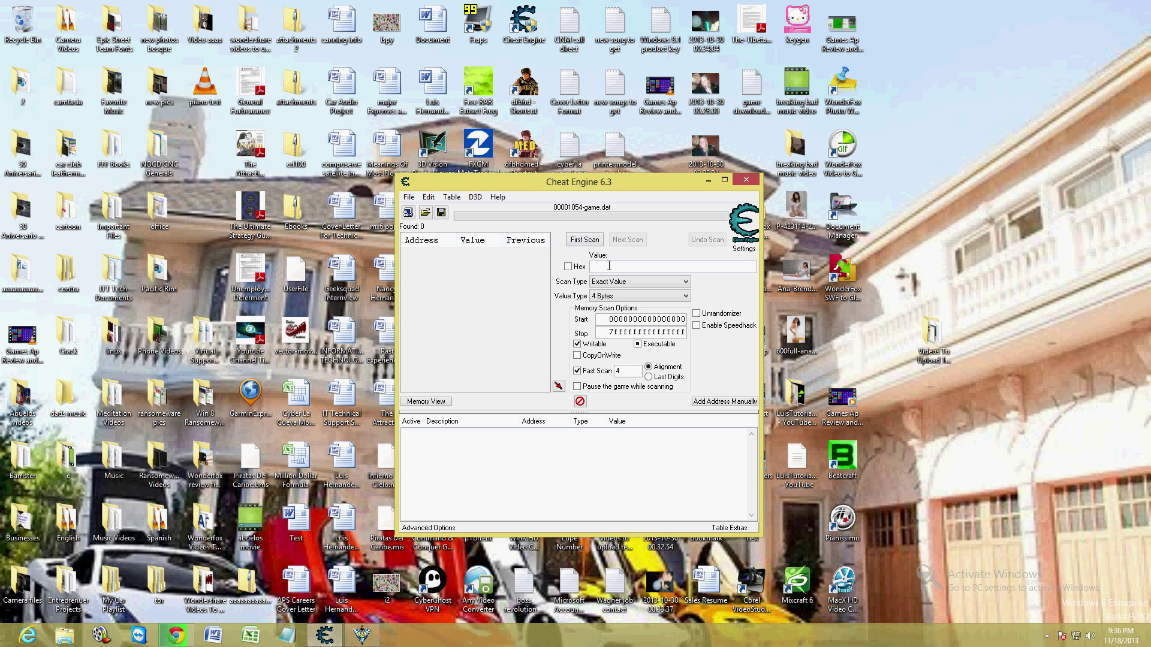
left_click(372, 639)
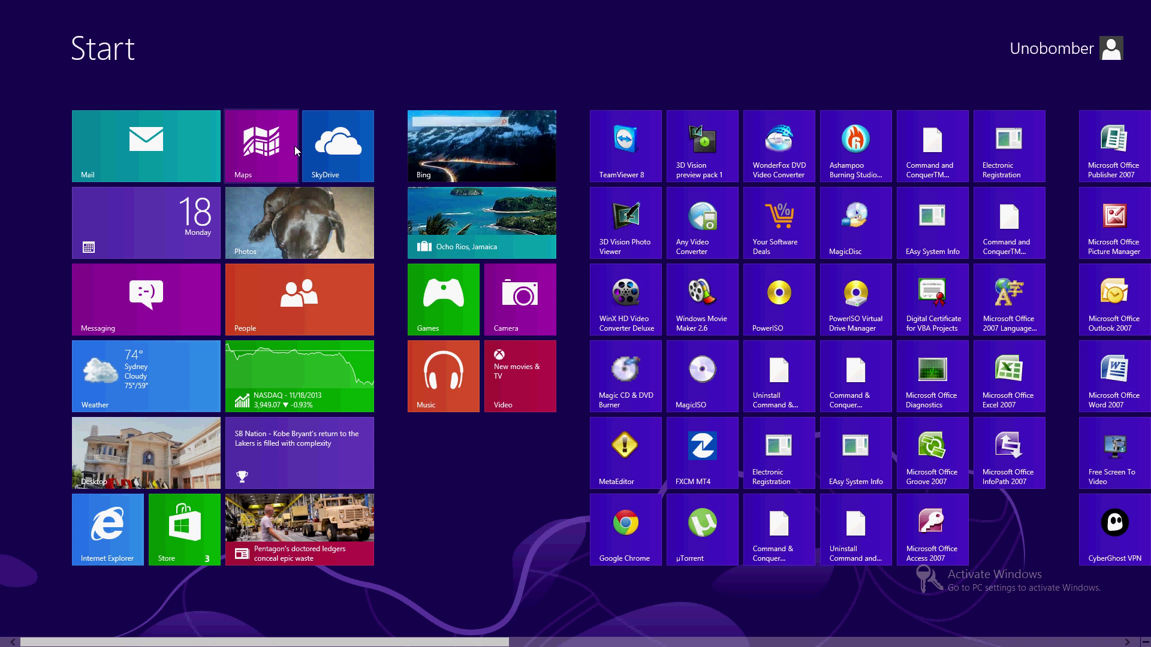
left_click(181, 436)
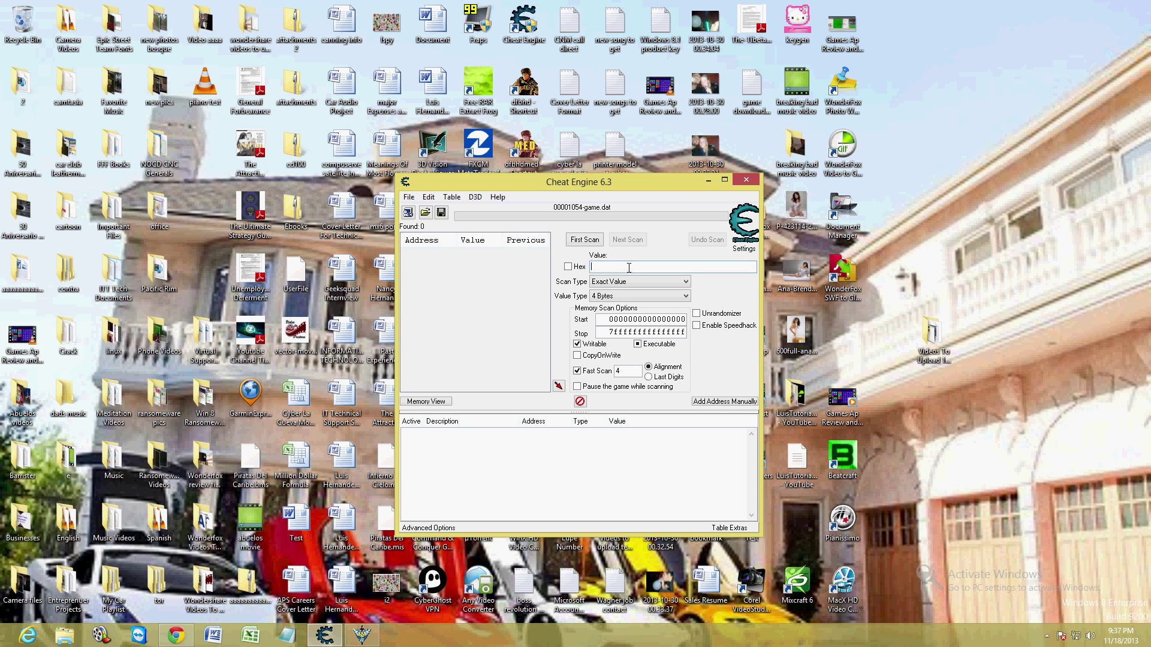
type("50000")
key("BackSpace")
key("BackSpace")
key("BackSpace")
key("BackSpace")
key("BackSpace")
Attach Cheat Engine to the game.dat process from the process list.
left_click_drag(529, 186, 506, 185)
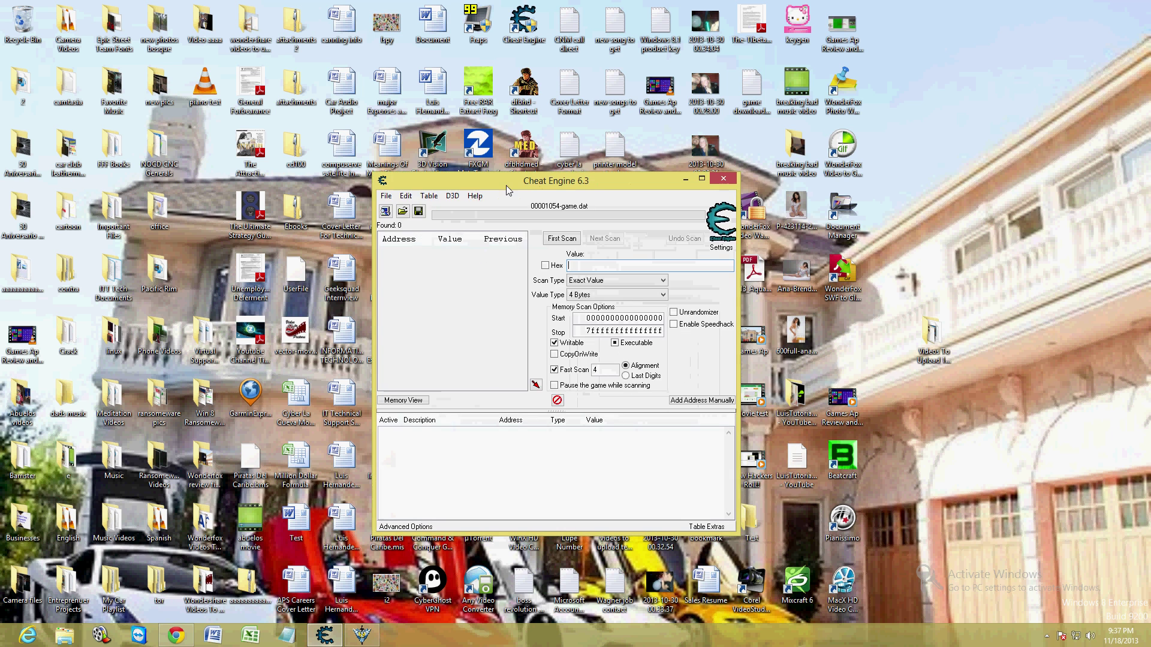
left_click(385, 212)
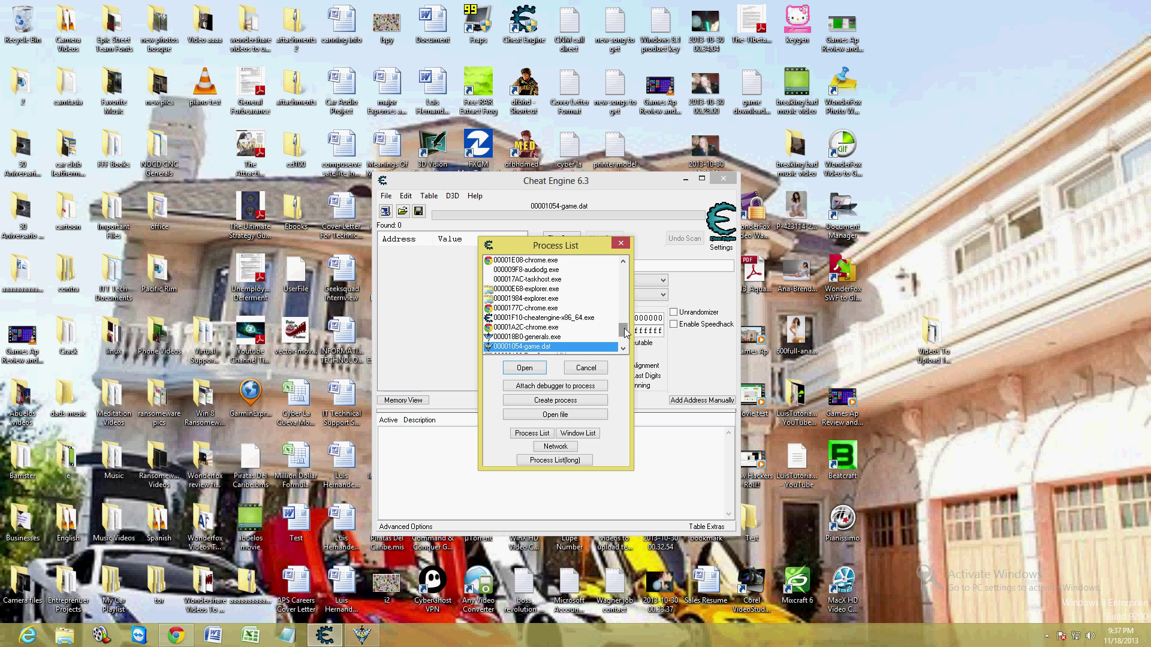
scroll(625, 332, "down", 1)
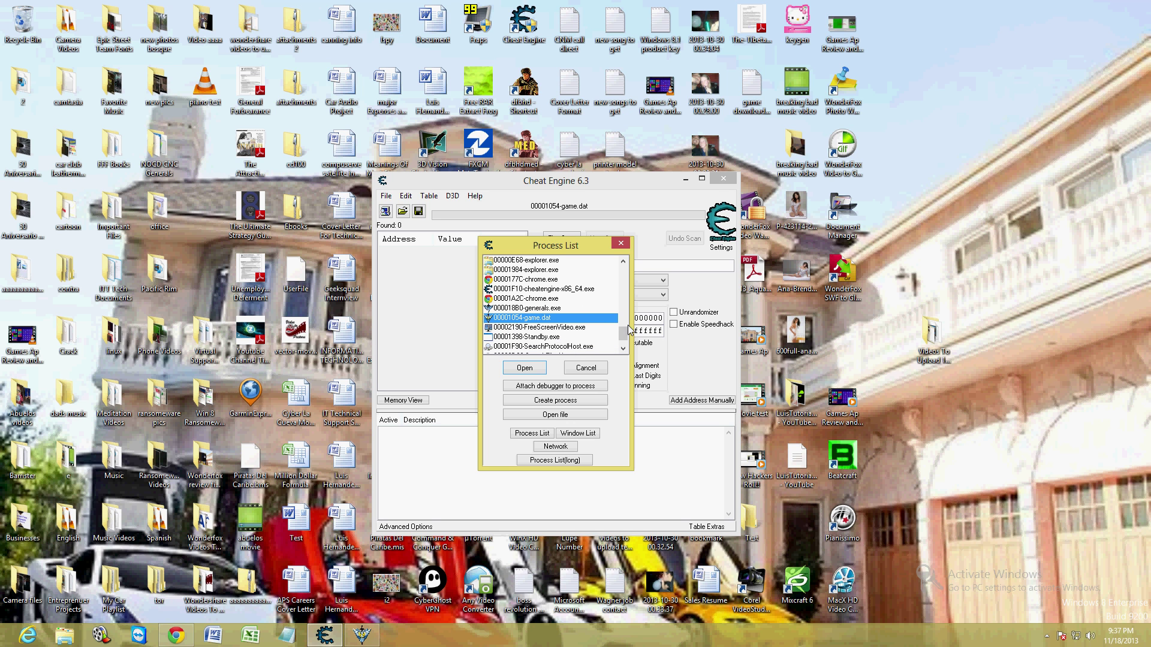
mouse_move(628, 329)
left_mouse_down()
mouse_move(628, 317)
mouse_move(627, 334)
left_mouse_up()
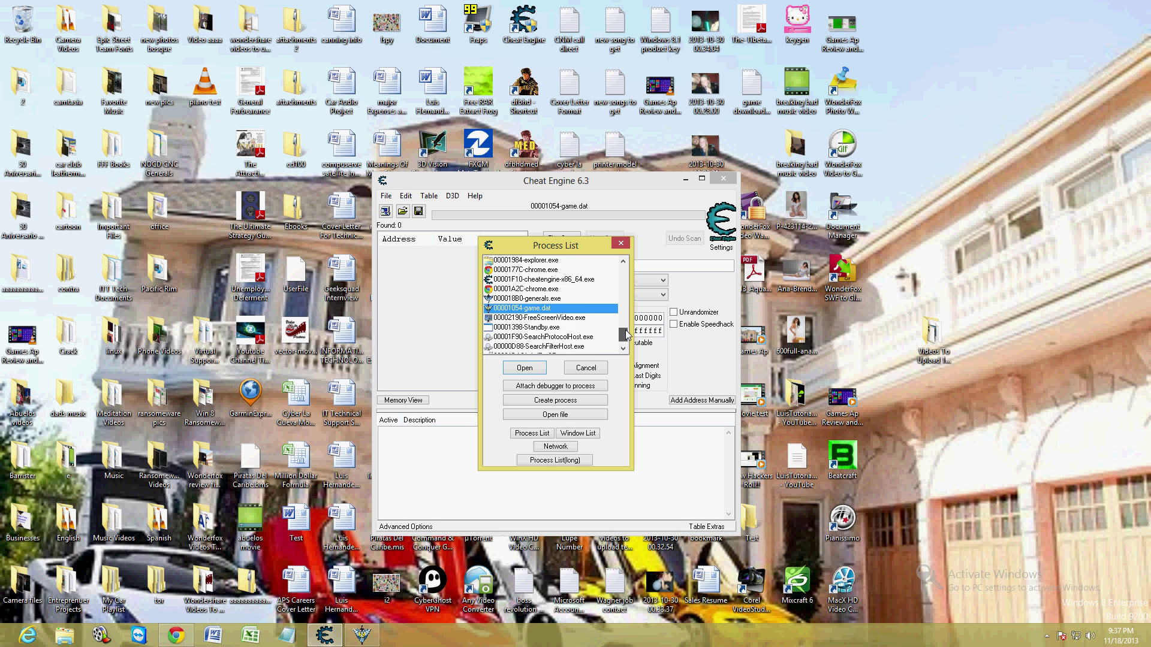
left_click(536, 317)
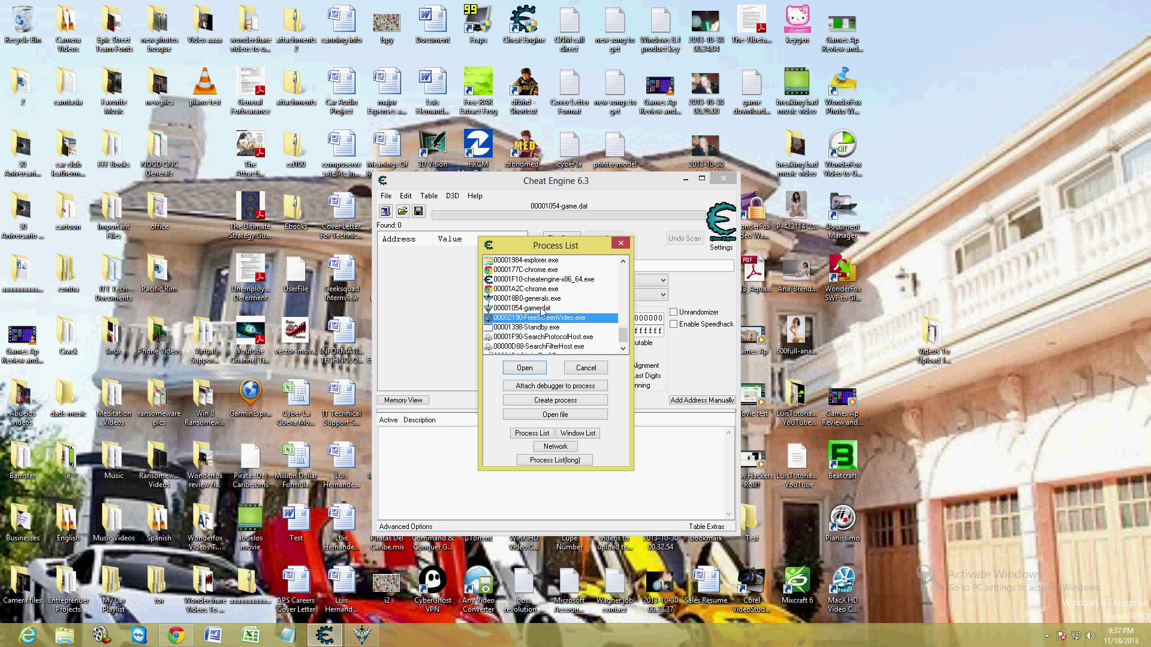
left_click(526, 308)
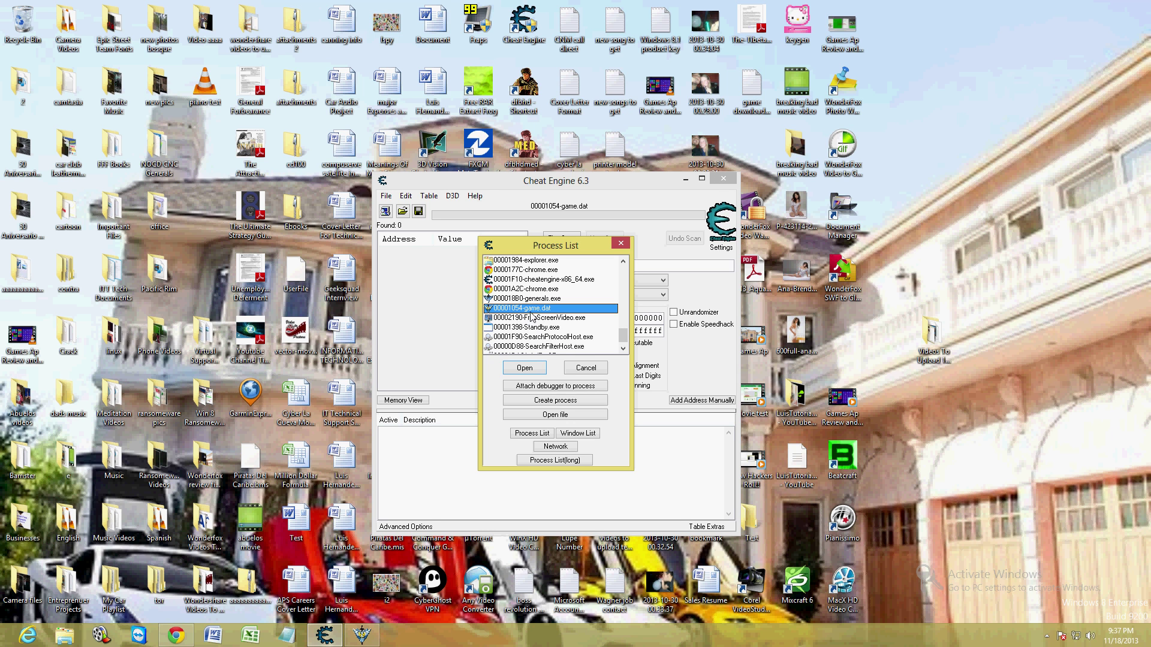
left_click(524, 368)
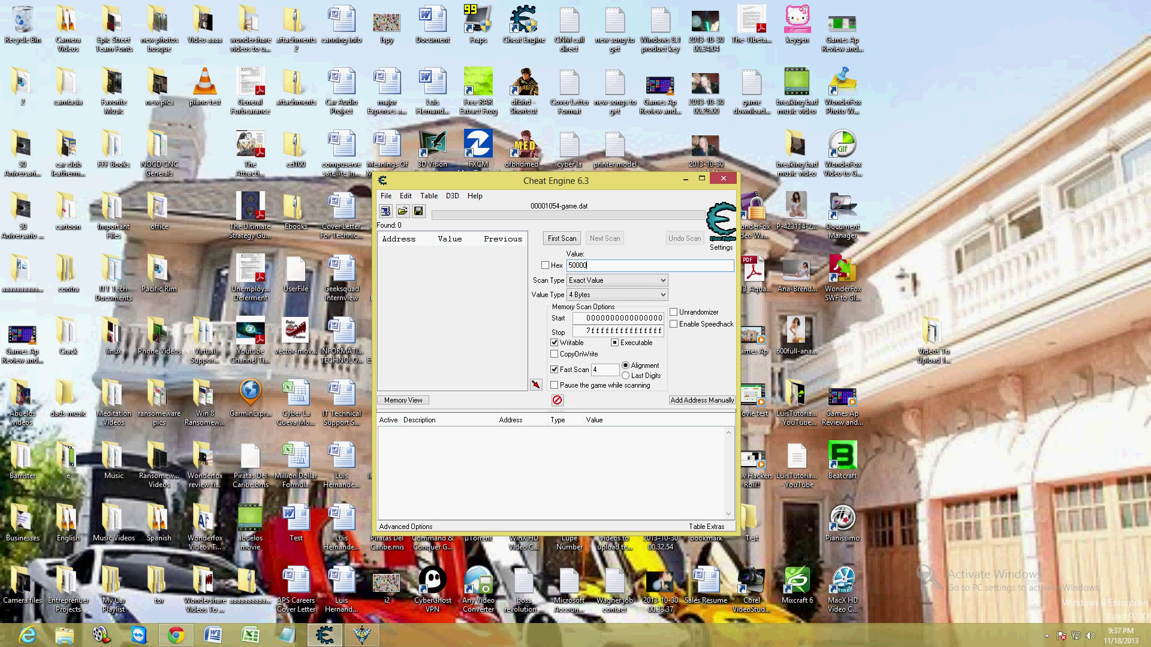
Scan the game process for the exact value 50000 and filter the results with a next scan for 50200.
key("Return")
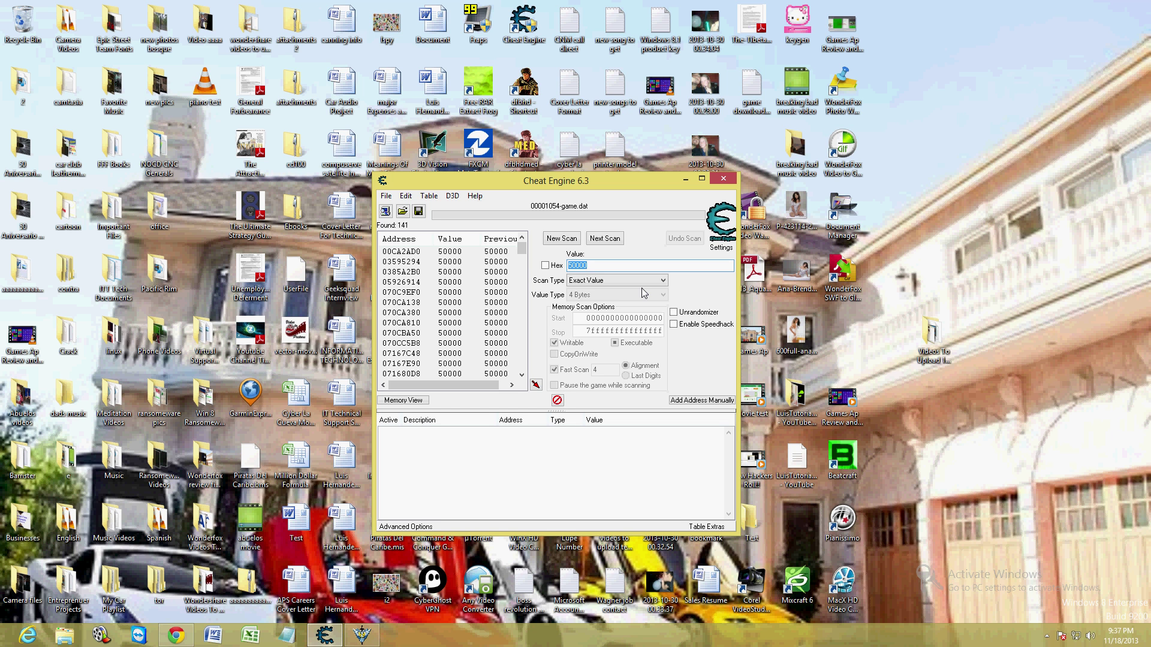
key("BackSpace")
type("50200")
left_click(606, 240)
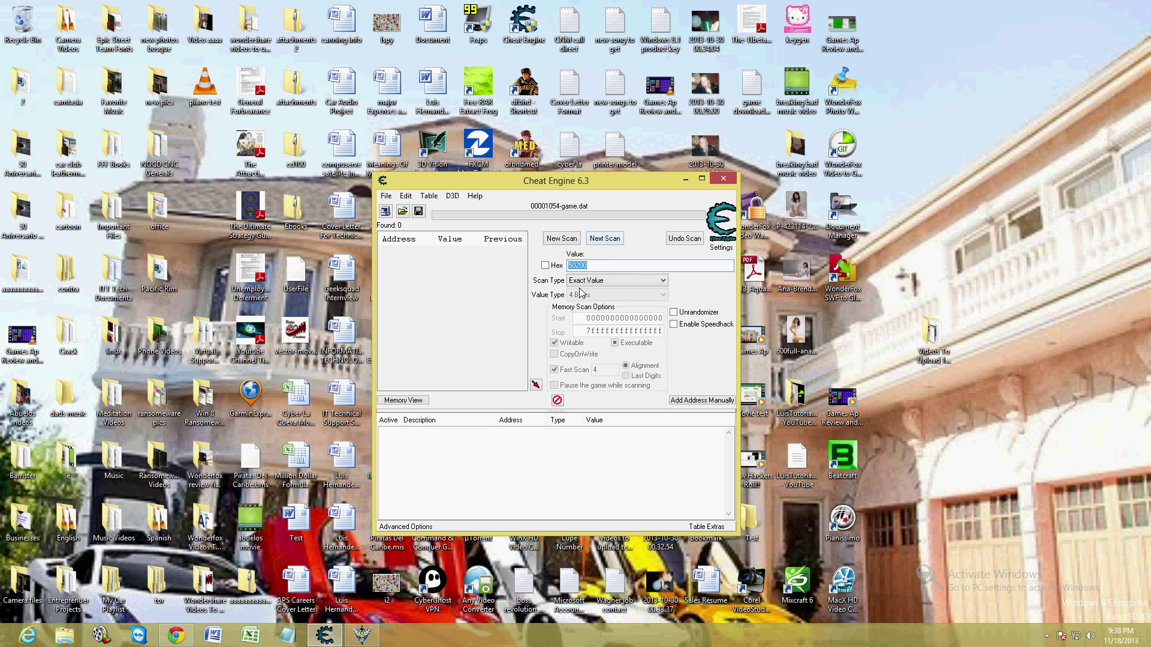
Scan the game process for the exact value 5000.
left_click(422, 258)
left_click(601, 268)
key("BackSpace")
type("00")
key("Return")
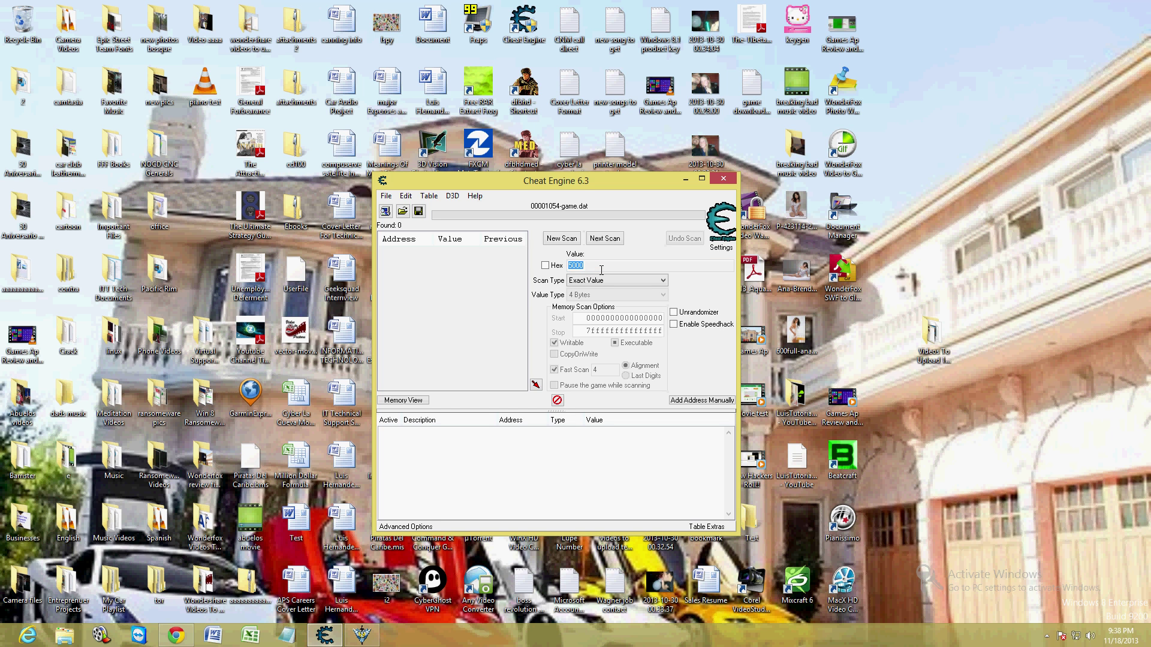
Scan the game process for the exact 4-byte value 3000.
key("BackSpace")
type("300")
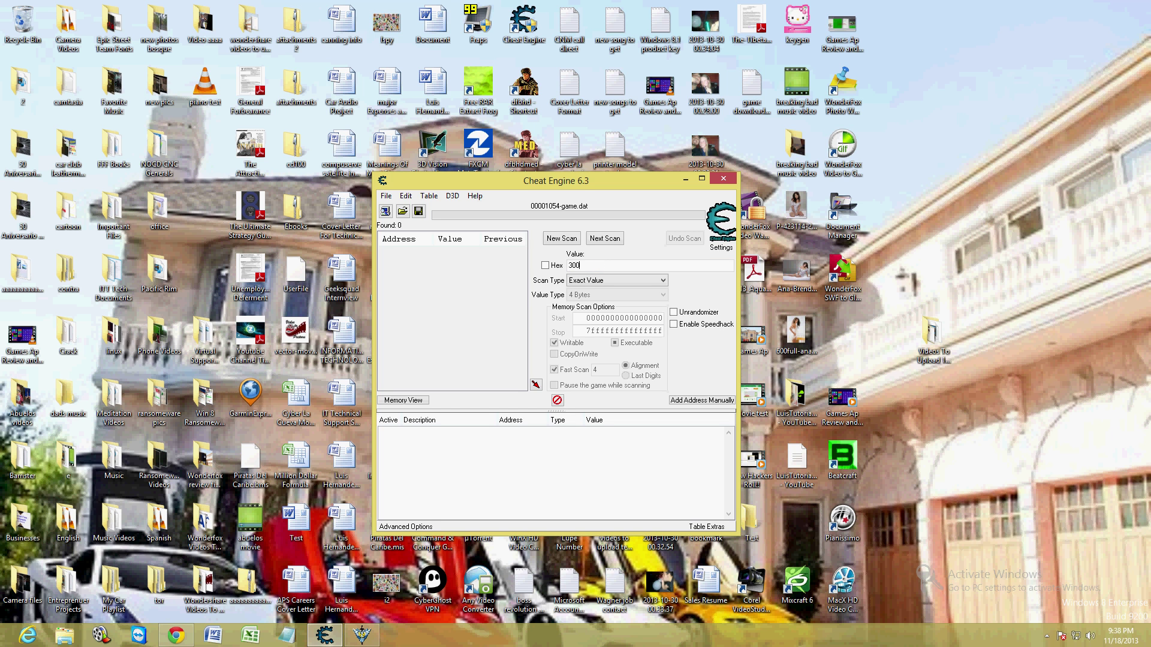
type("0")
key("Return")
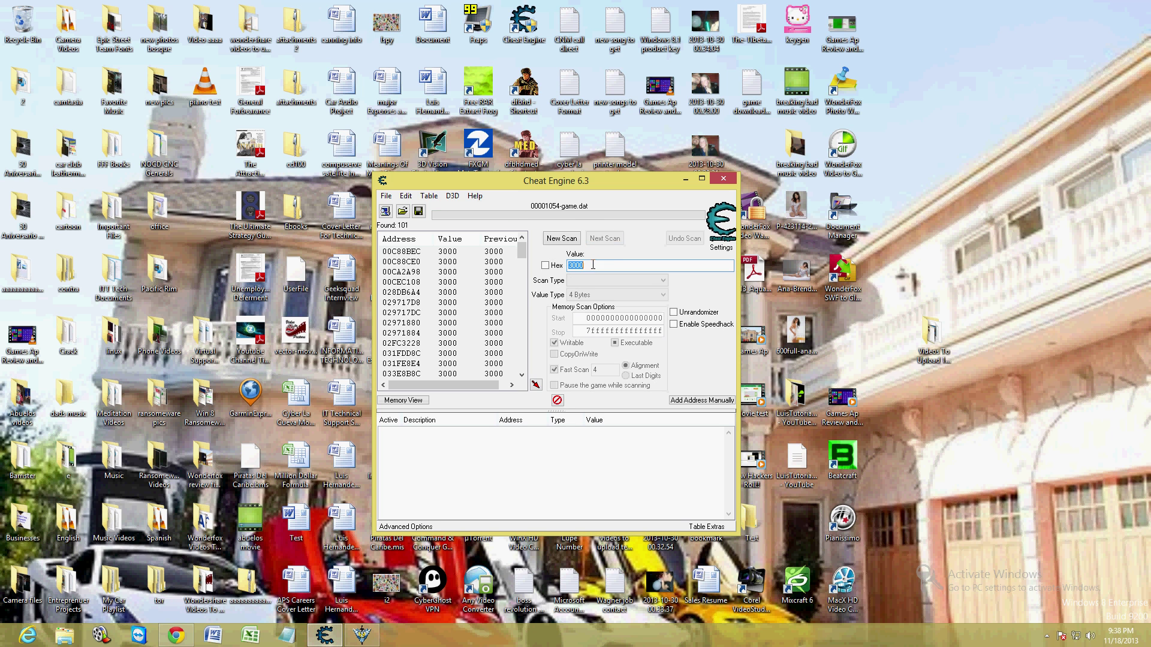
Add the first two found addresses, 00C88BEC and 00C88CE0, to the address list.
left_click(450, 253)
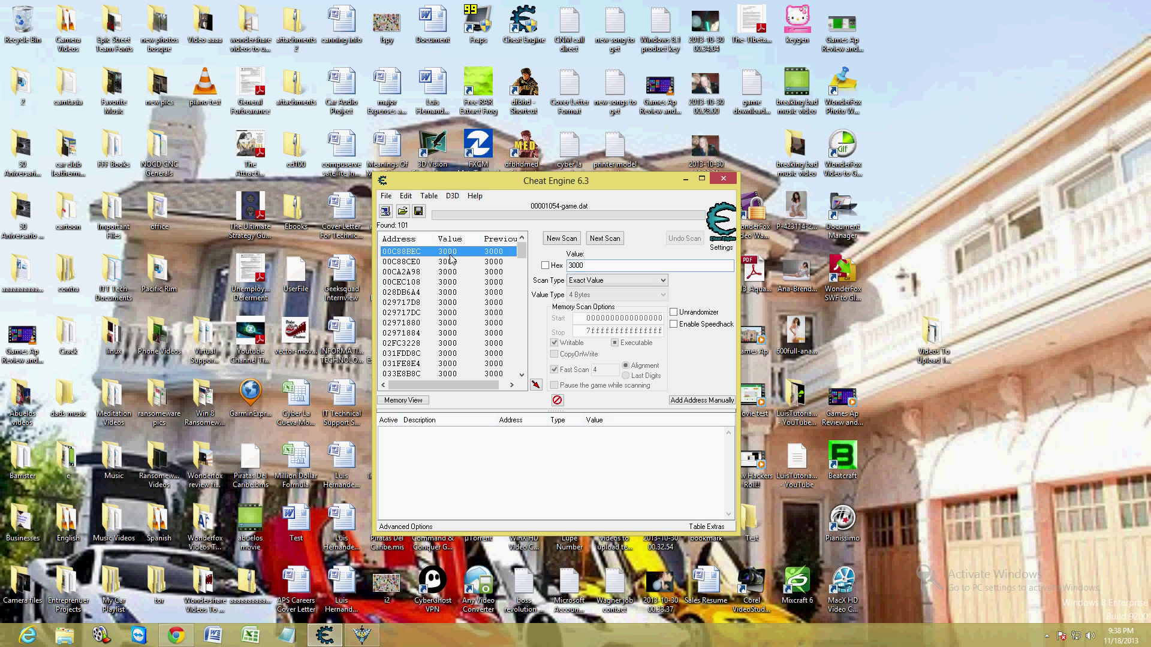
left_click(449, 261)
left_click(448, 252)
left_click(447, 260)
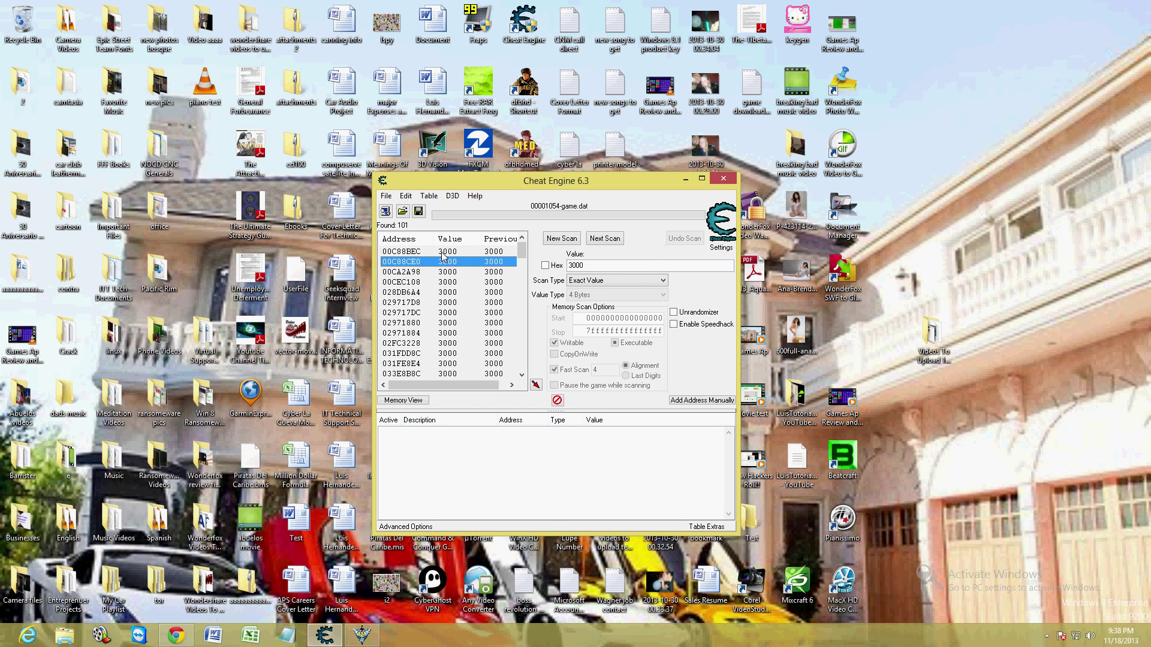
double_click(442, 253)
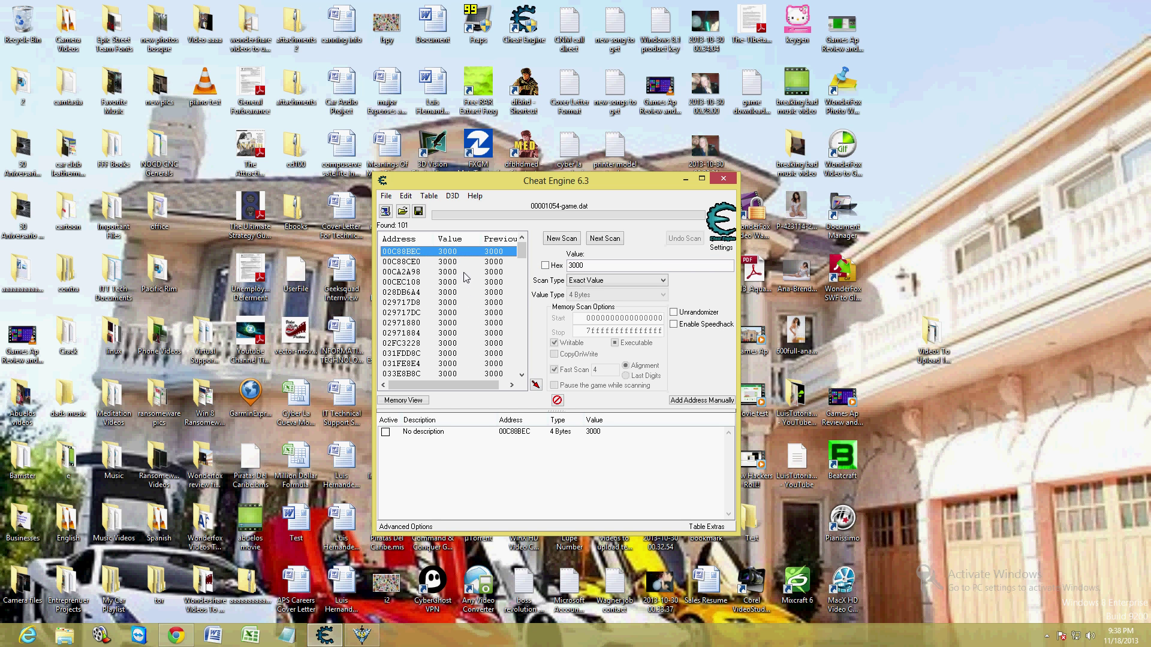
double_click(453, 264)
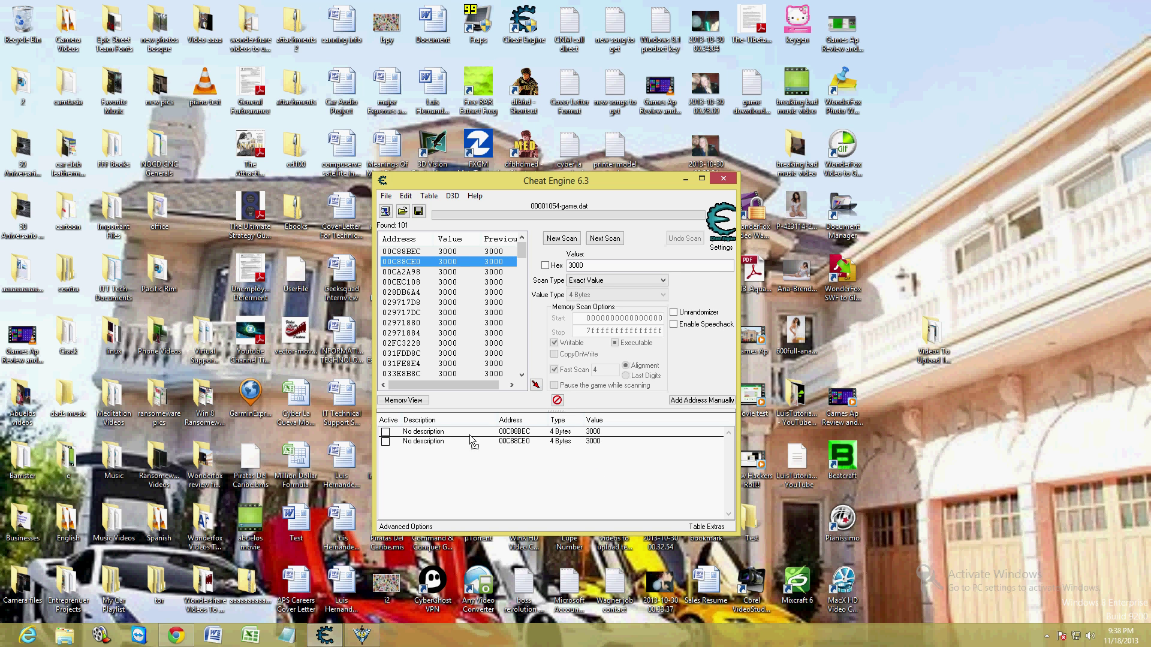
left_click(427, 443)
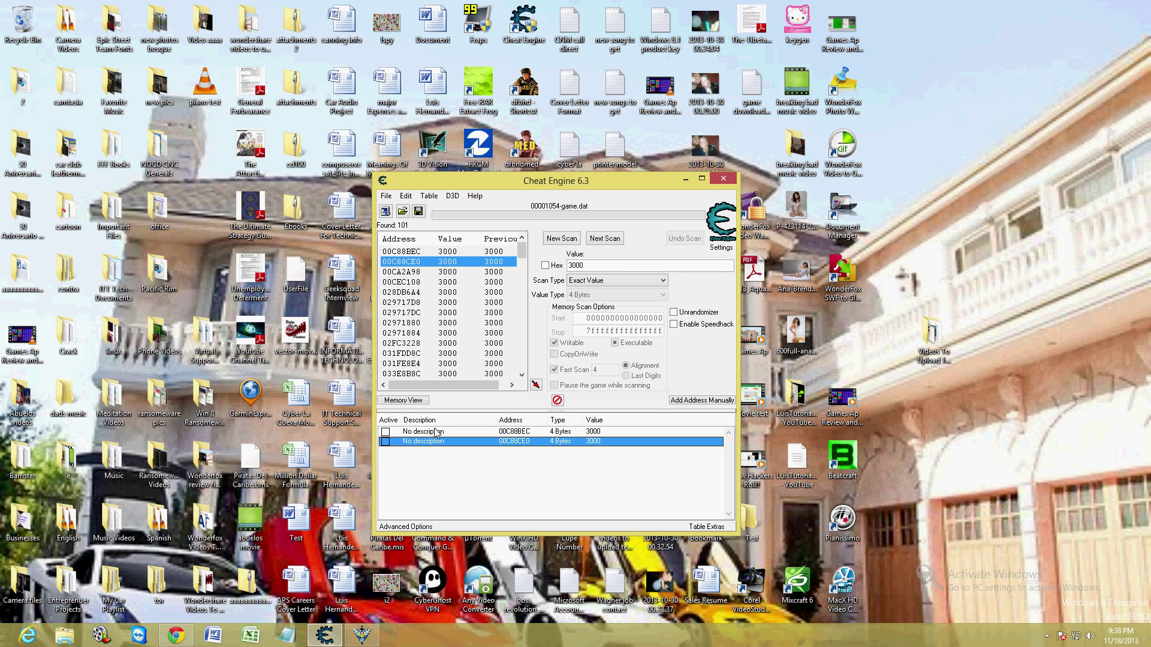
left_click(439, 431, "shift")
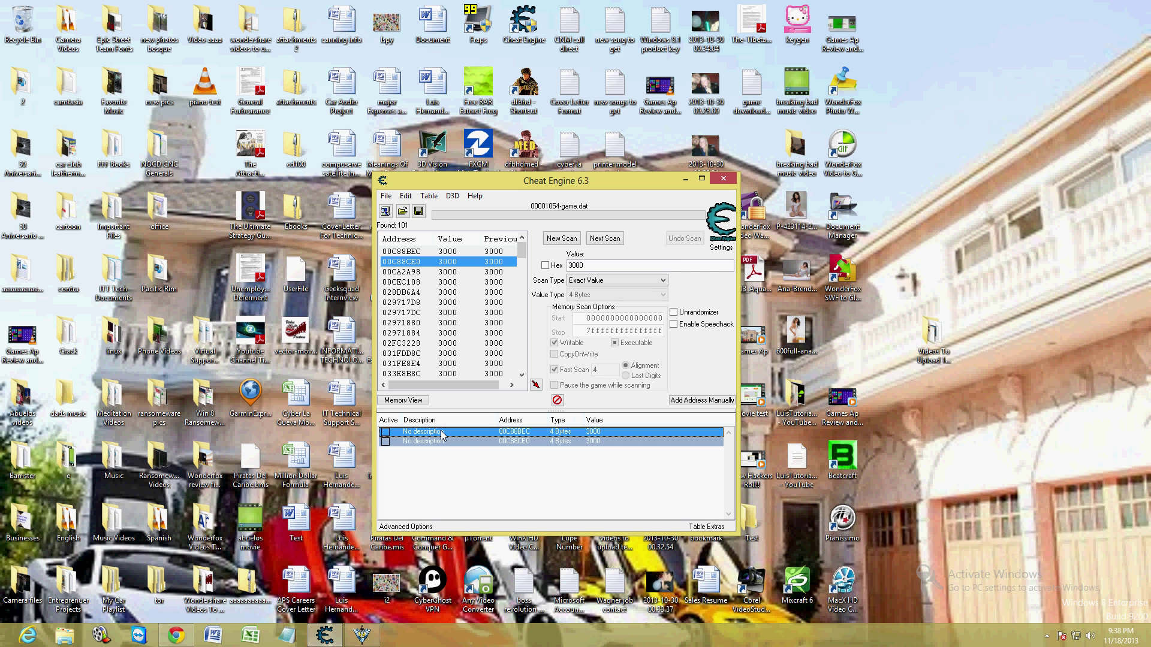
right_click(482, 441)
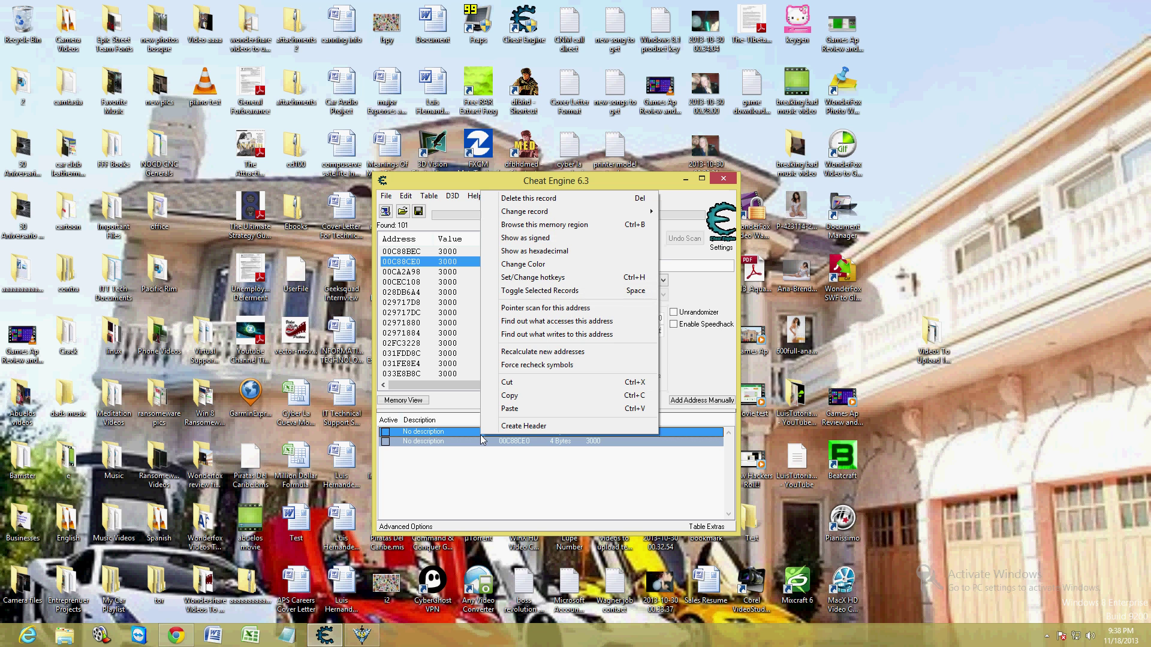
mouse_move(580, 217)
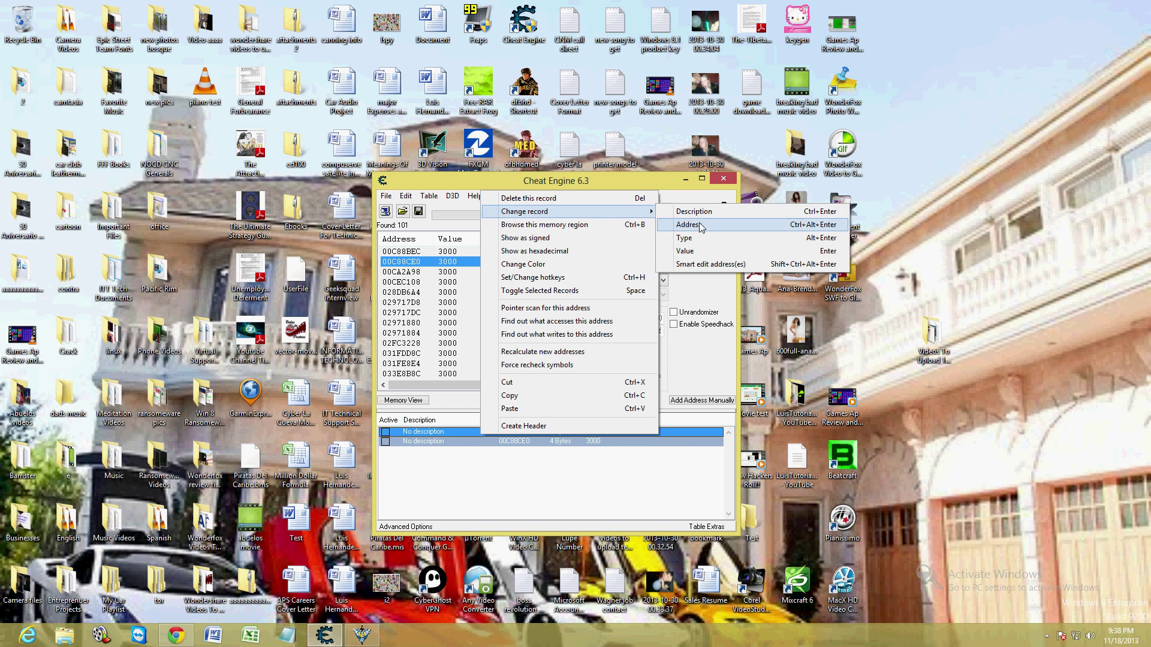
left_click(699, 251)
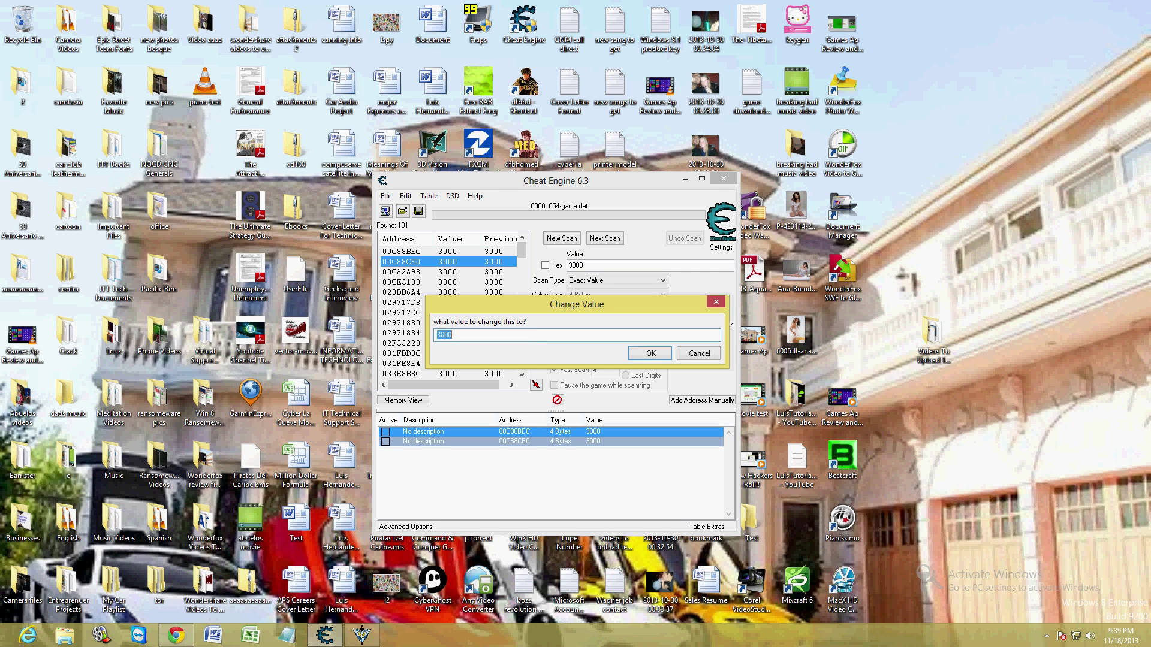
type("9999999999")
left_click(649, 353)
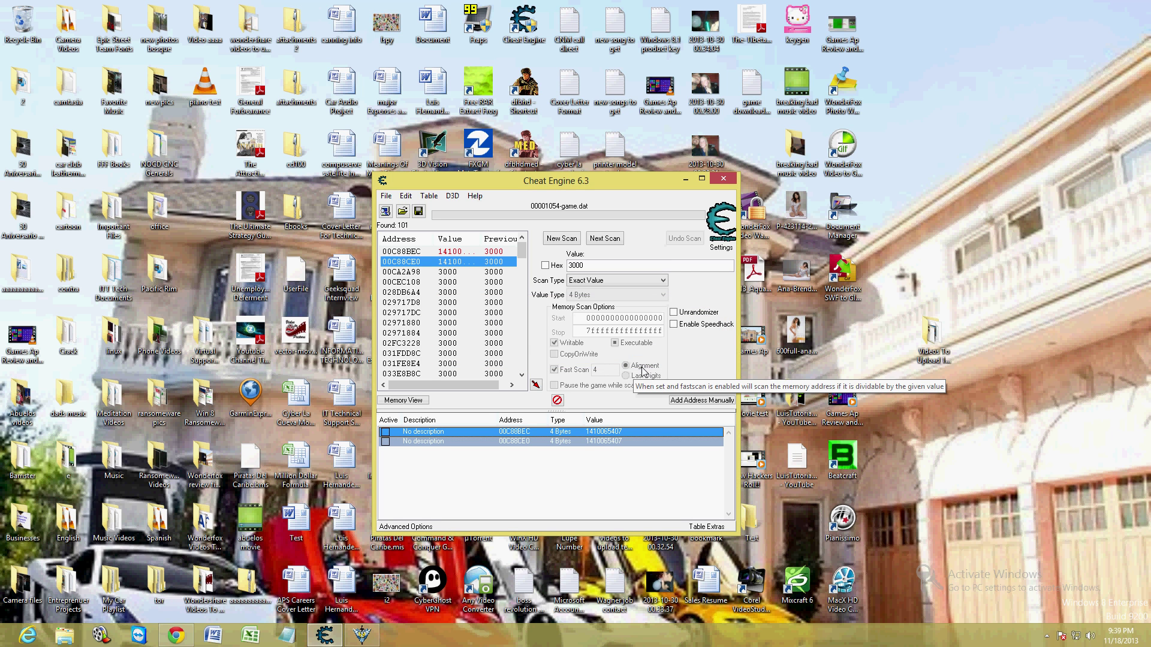